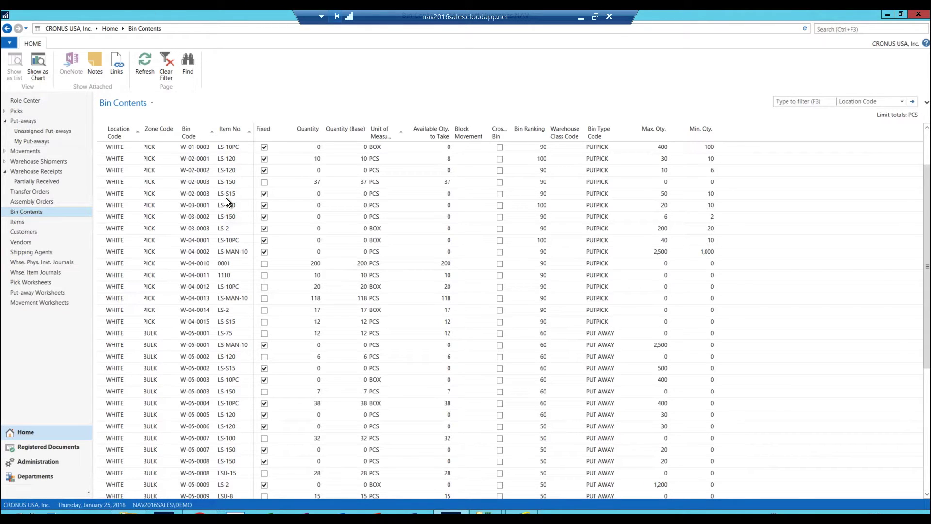
Step: Select bin W-04-0010 holding 200 PCS of item 0001 in the Bin Contents list
click(224, 265)
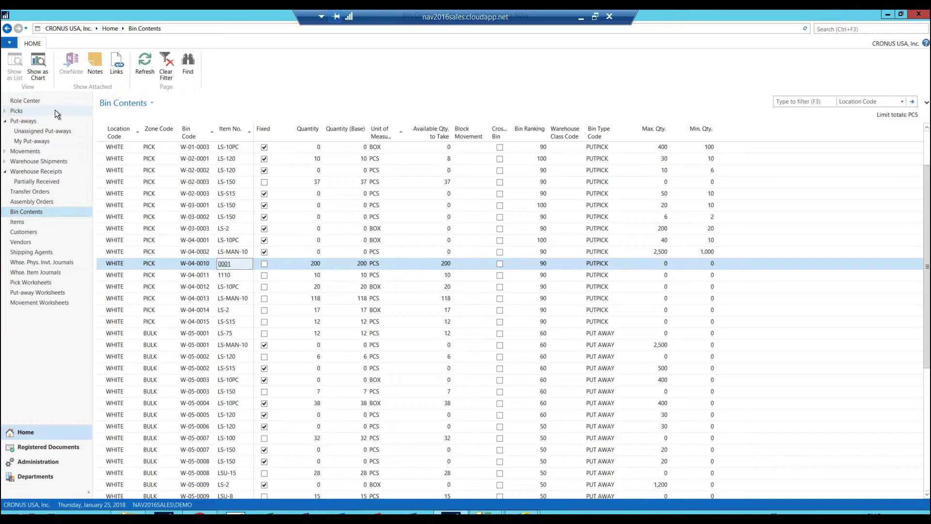
Step: Go back to the Warehouse Worker Role Center from the bin contents
click(36, 101)
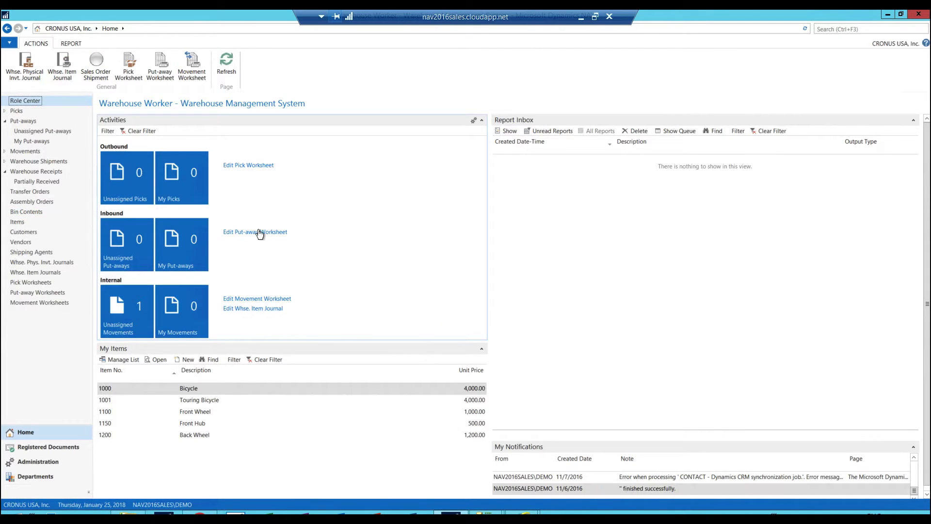
Step: Find the Sales Orders list through search and create a new blank sales order
mouse_move(173, 252)
click(827, 28)
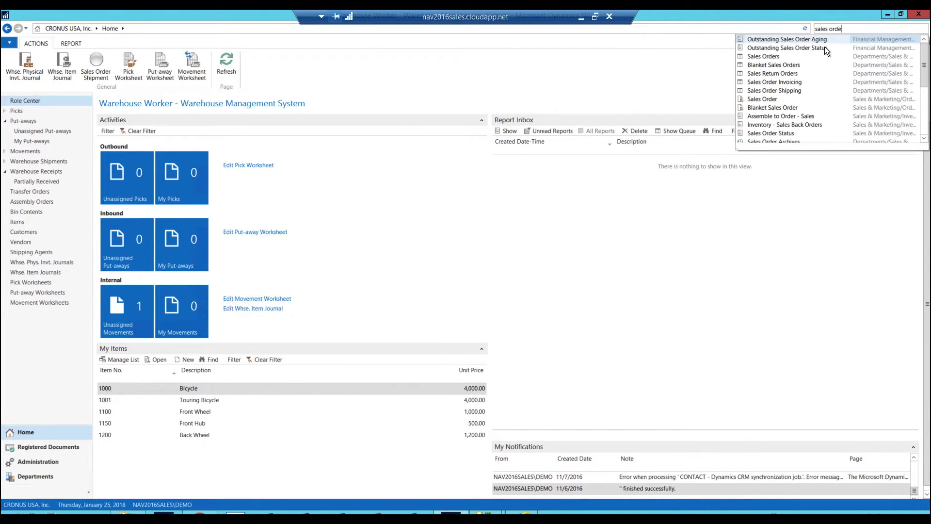
click(764, 57)
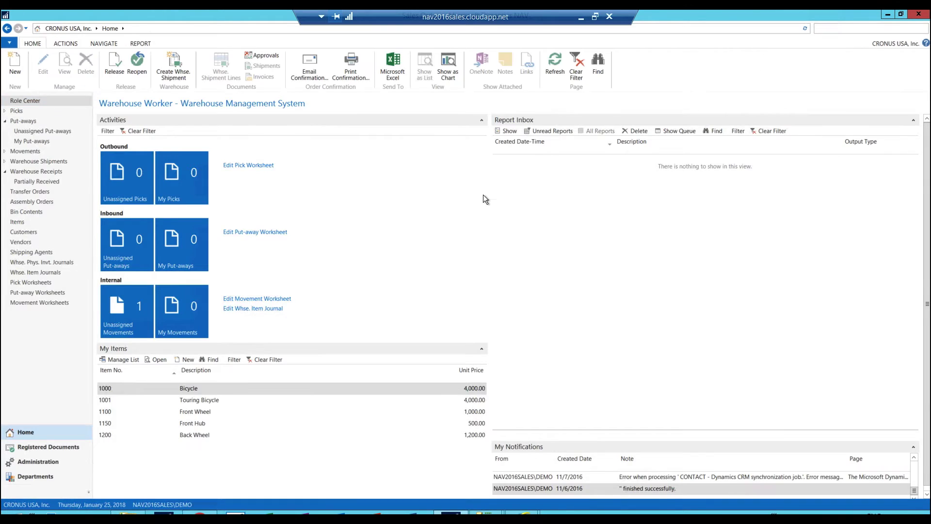
key(ctrl+n)
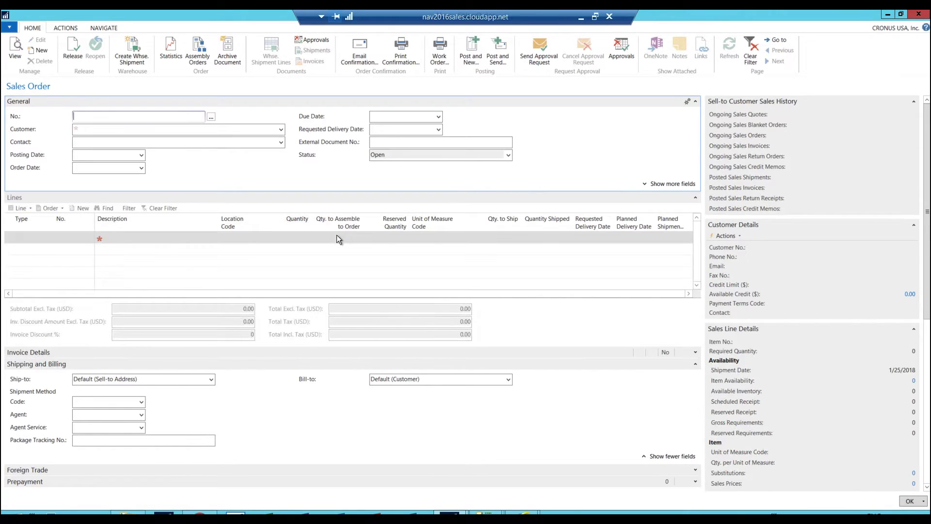
Step: Assign order number 1010 and choose The Cannon Group PLC as the customer
key(Tab)
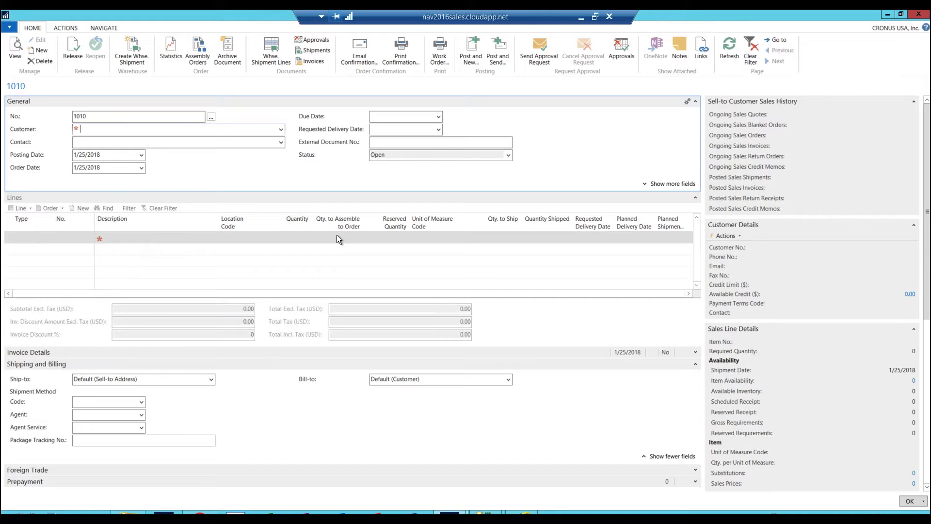
text(the cann)
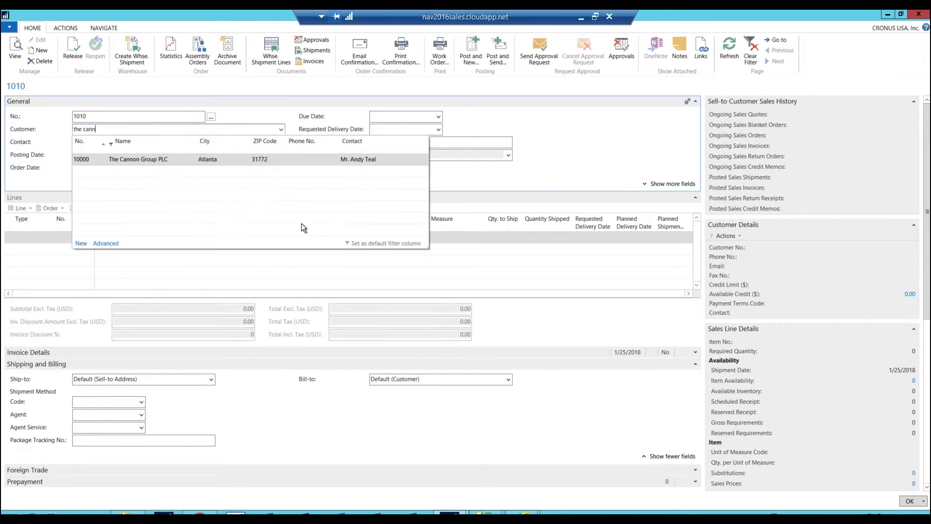
click(153, 161)
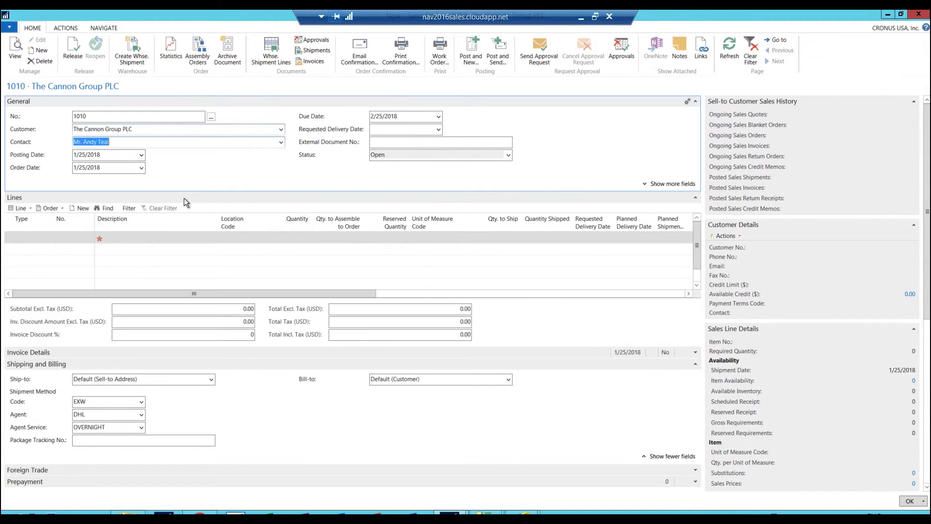
click(55, 237)
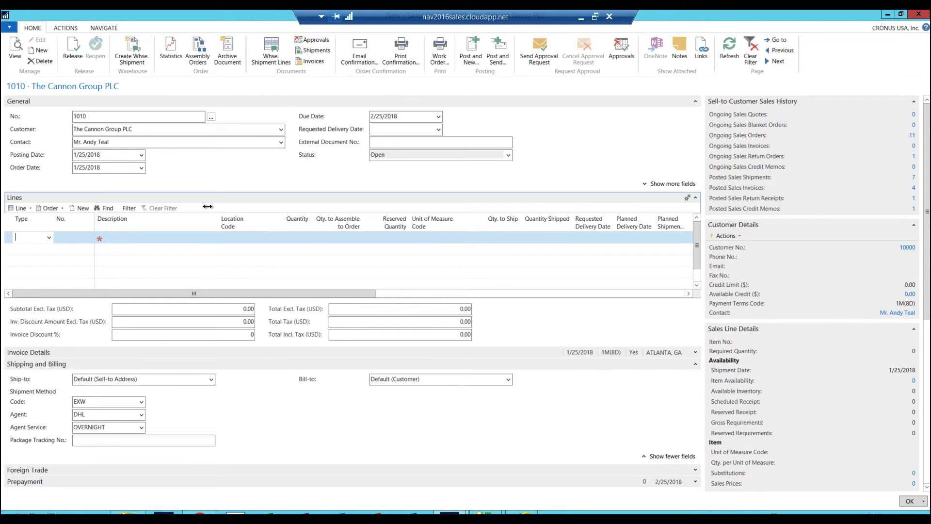
Step: Add an Item line for 0001 (2017 Coffee Mug Standard), location WHITE, quantity 100
text(item)
key(Tab)
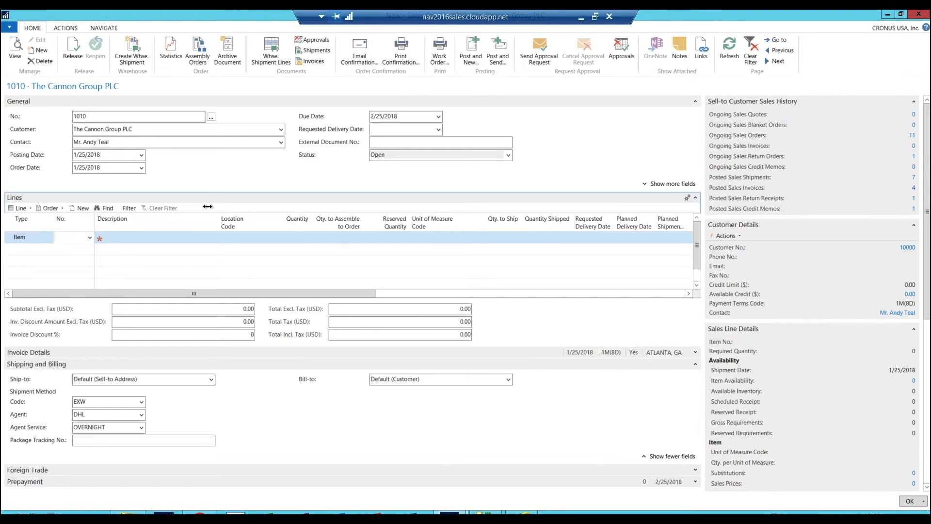
text(2017)
key(Return)
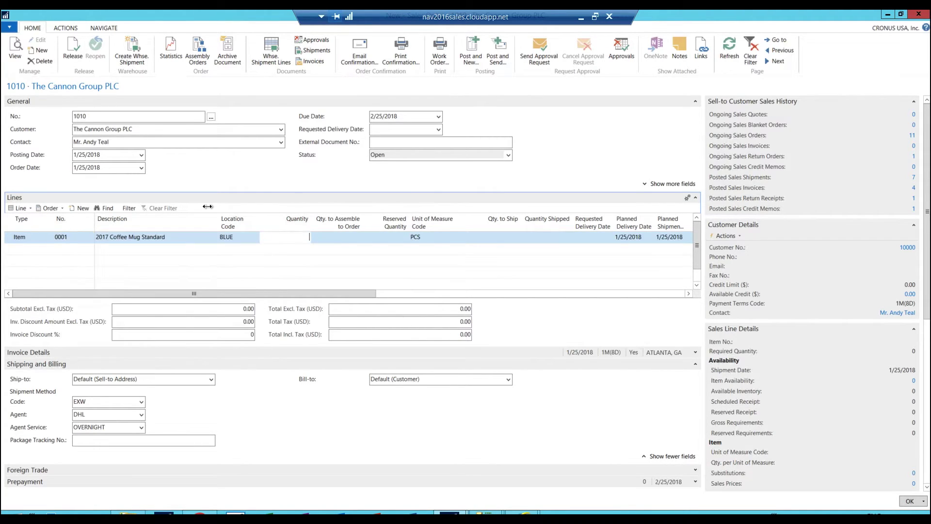
key(shift+Tab)
text(w)
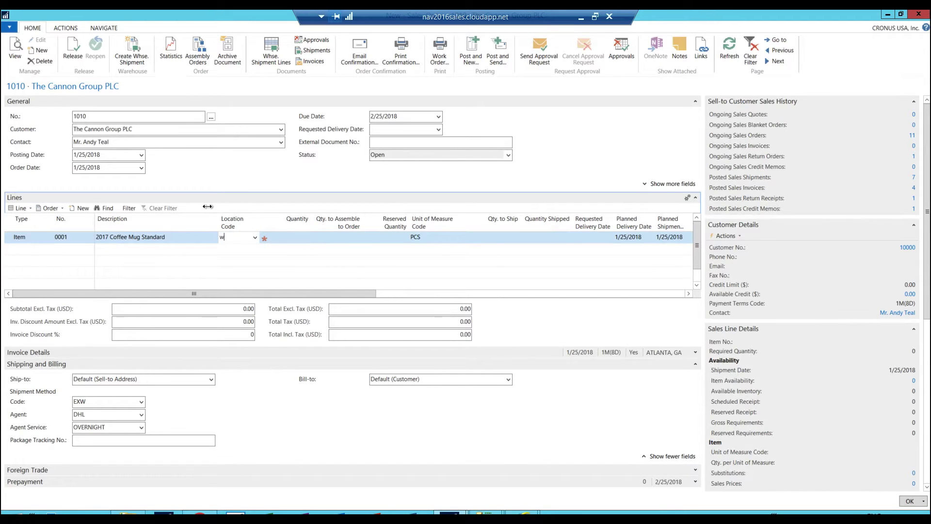
key(Tab)
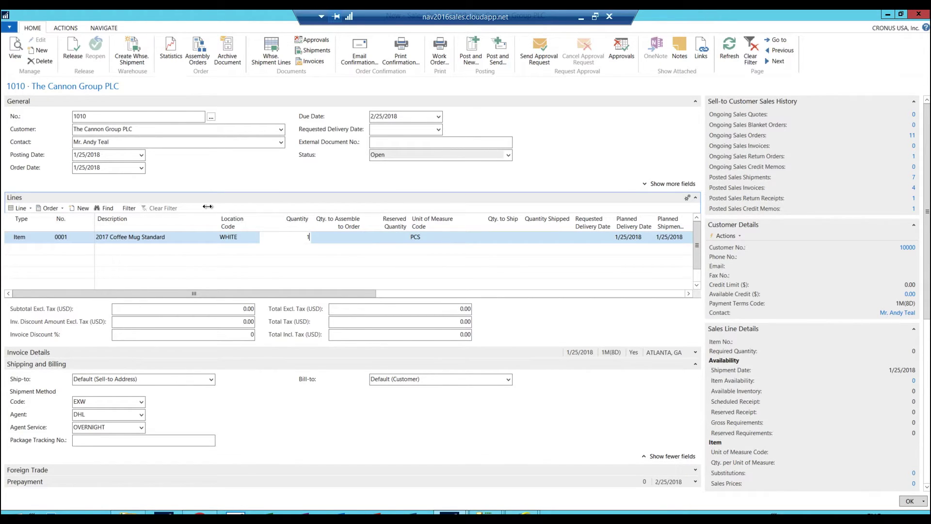
key(Tab)
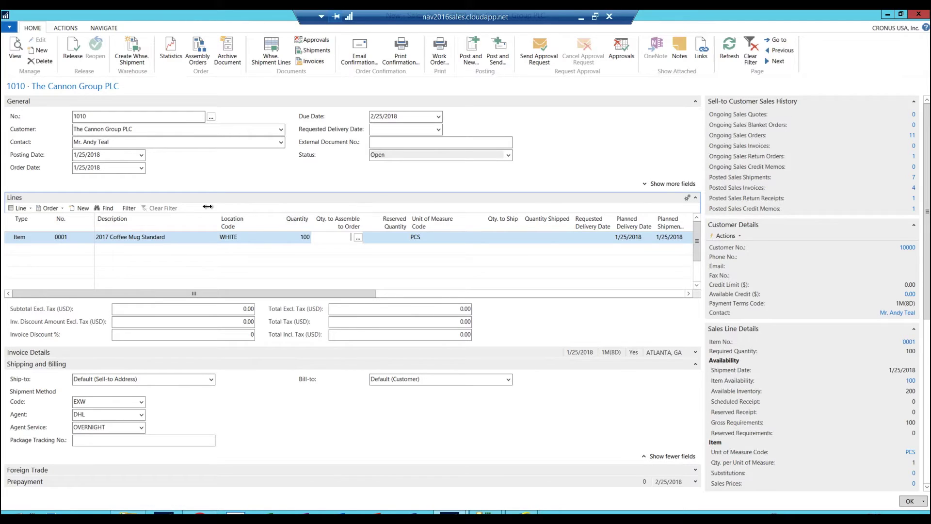
key(Tab)
key(Tab)
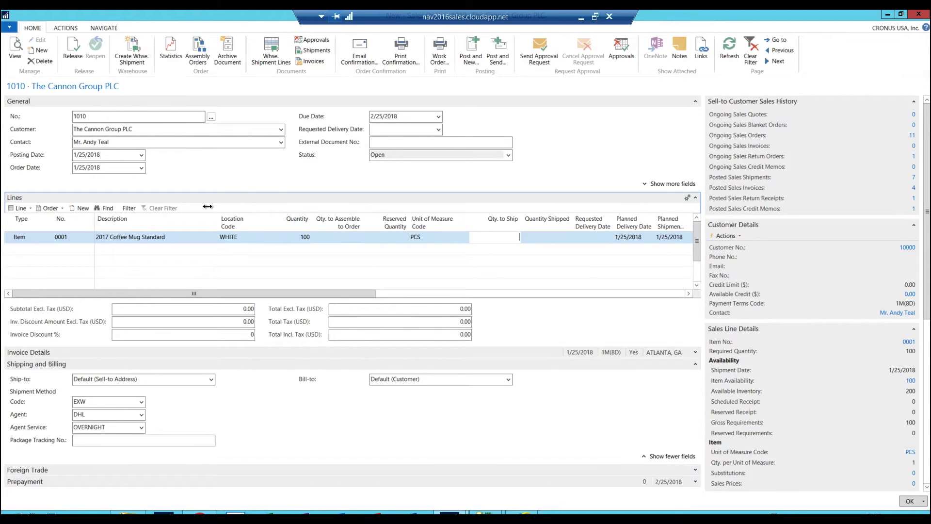
click(67, 28)
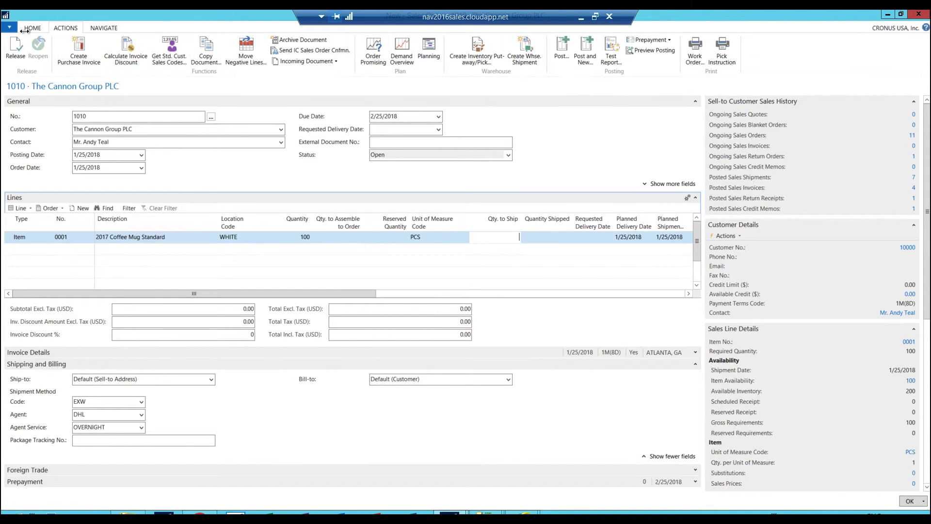
Step: Release sales order 1010, then create warehouse shipment SH000005 and acknowledge it
click(16, 48)
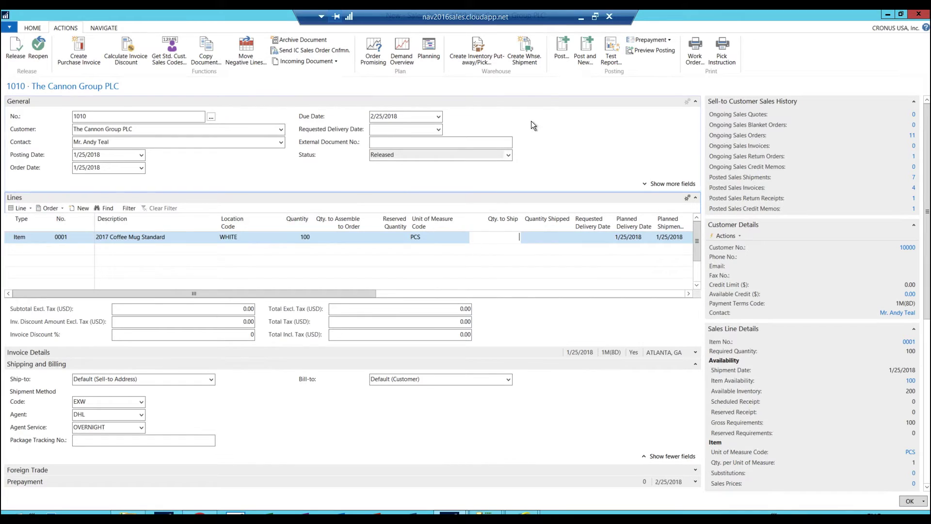
click(526, 52)
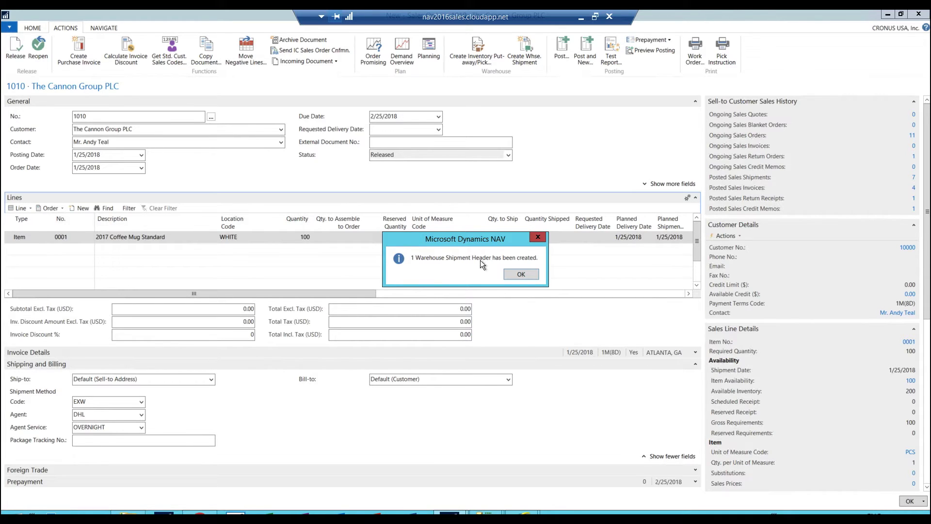
click(521, 275)
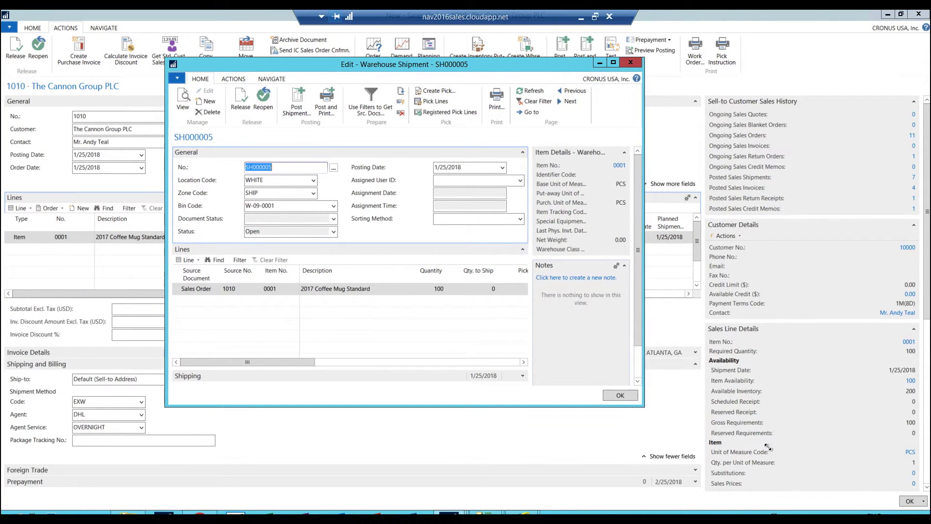
Step: Enlarge and reposition the SH000005 shipment window to review its 100-mug line
drag(642, 406, 800, 435)
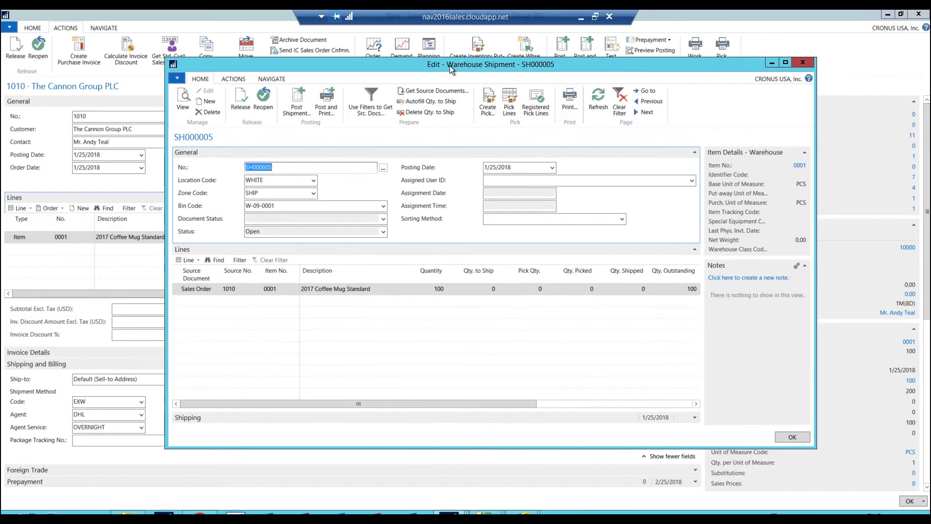
drag(448, 65, 401, 60)
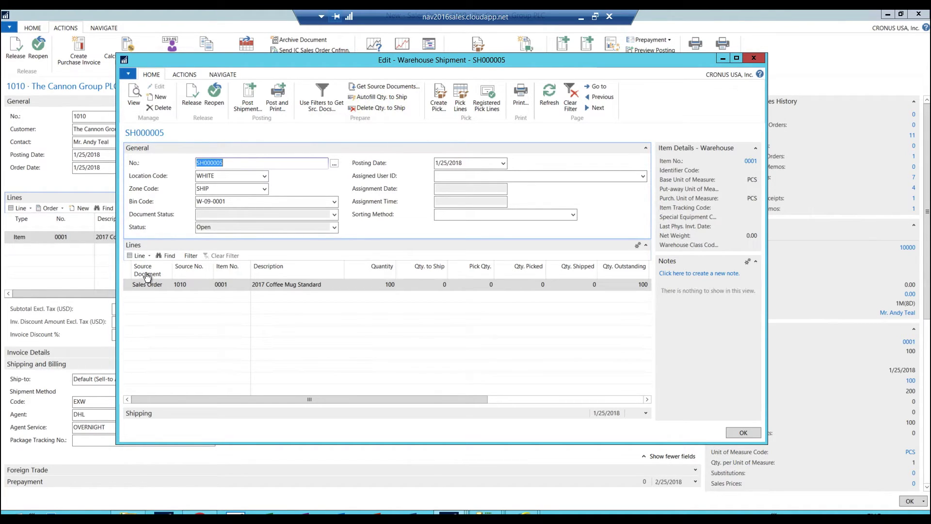
Step: Close shipment SH000005 and the unposted order 1010, confirming Yes, and return Home
click(753, 57)
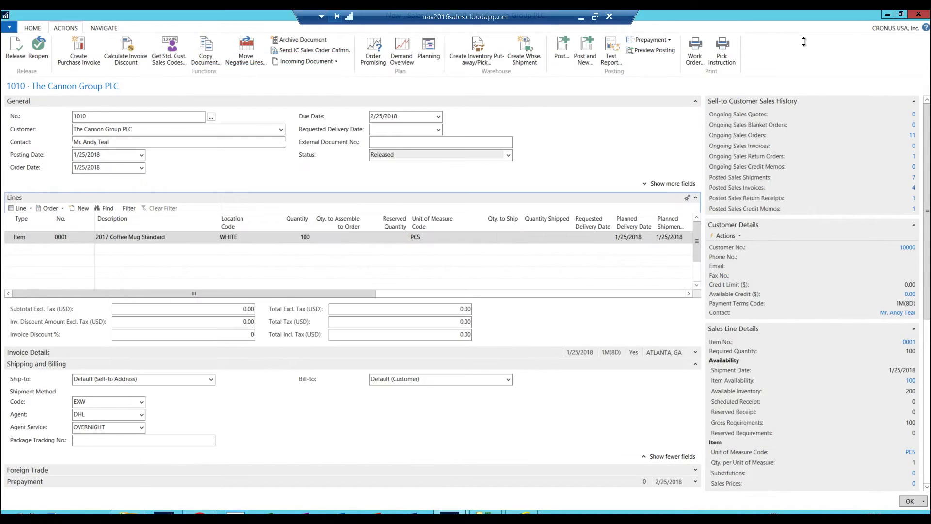
click(918, 14)
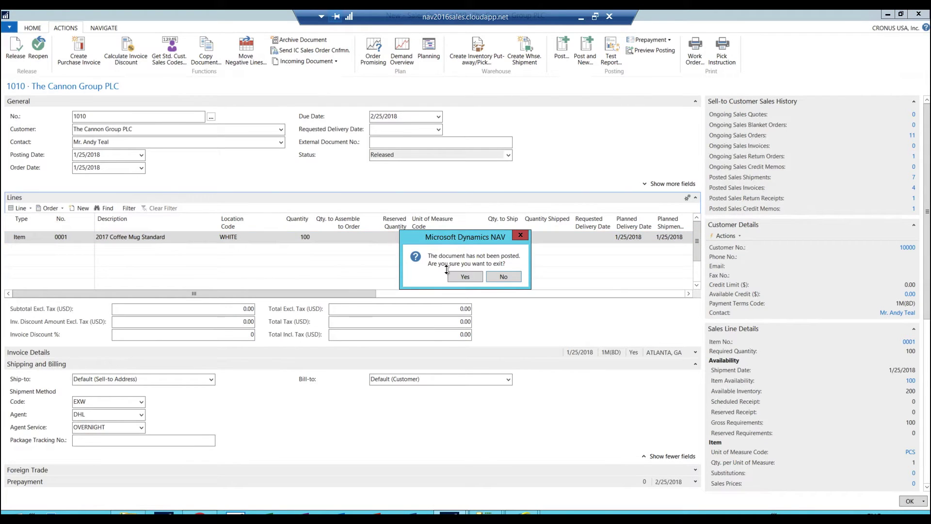
click(460, 276)
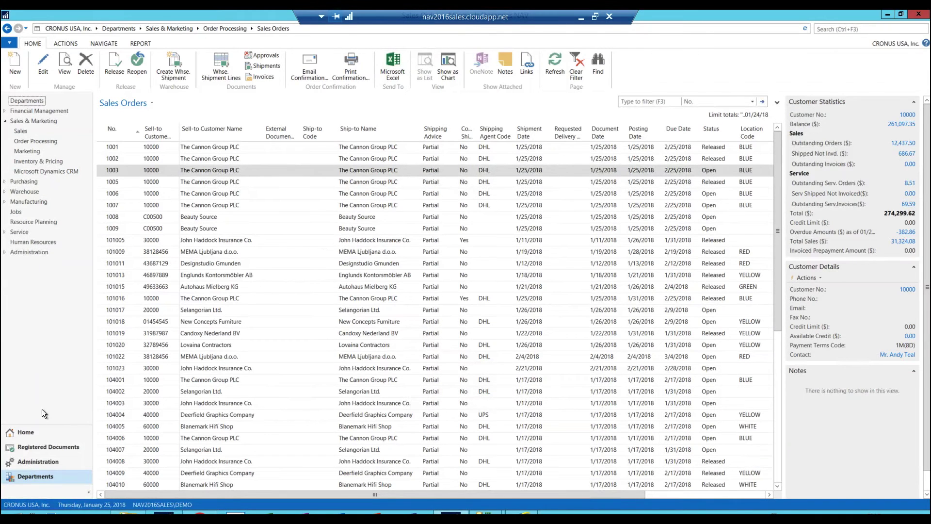
click(24, 431)
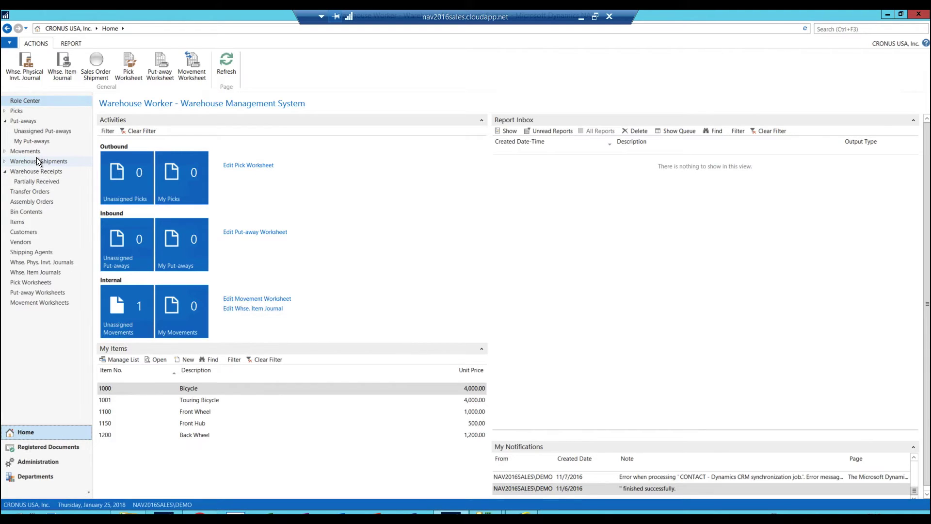
Step: Reopen warehouse shipment SH000005 from the Warehouse Shipments list
click(4, 162)
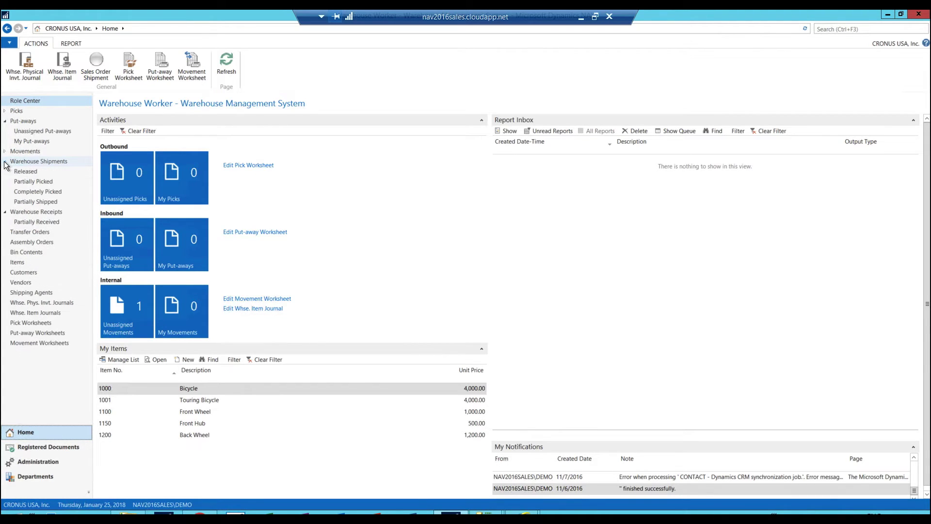
click(36, 162)
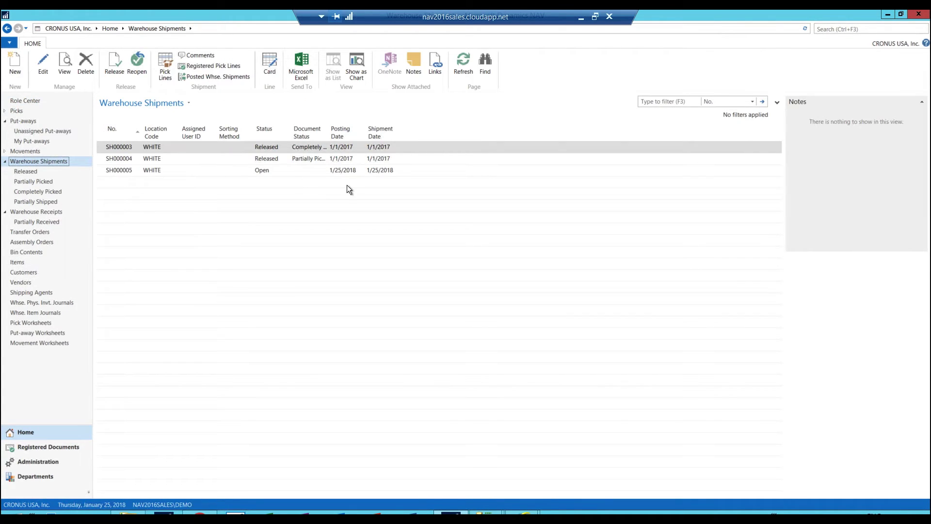
click(123, 171)
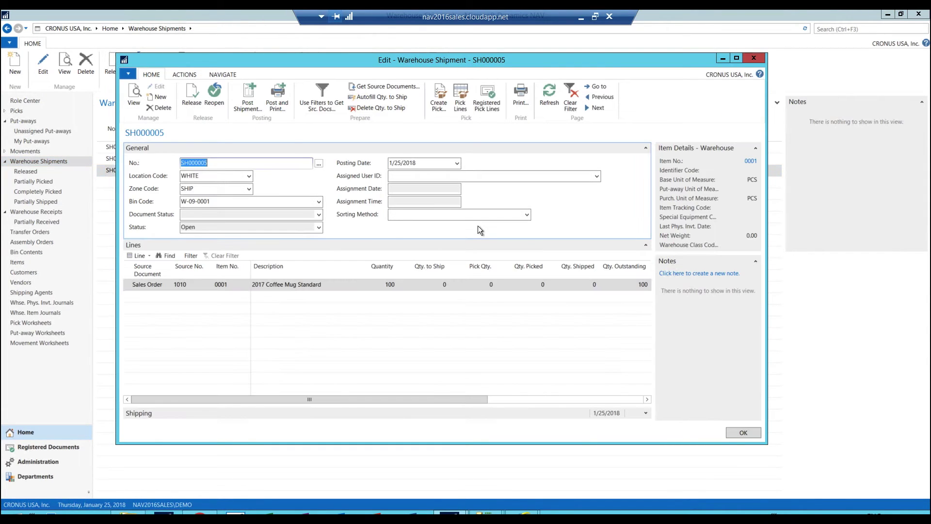
Step: Widen the shipment card until the Due Date and Unit of Measure columns show
drag(118, 217, 65, 222)
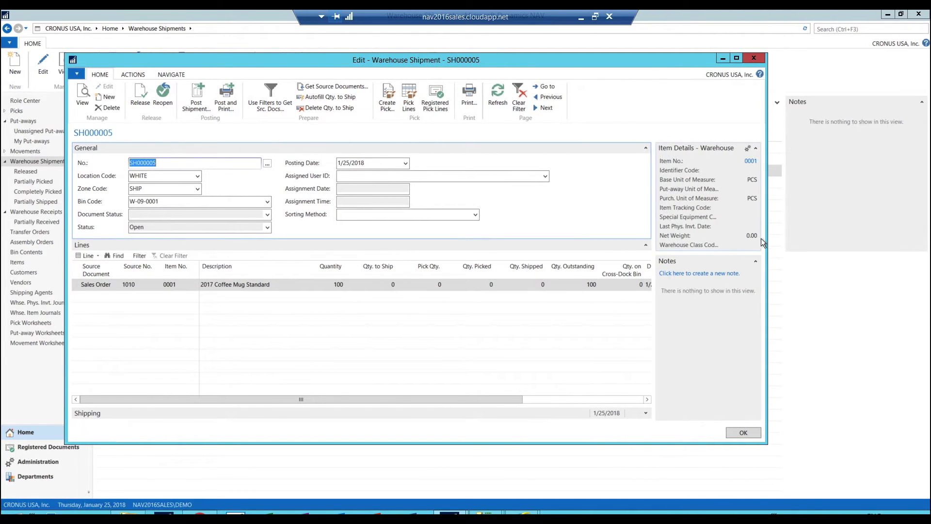
drag(768, 243, 848, 245)
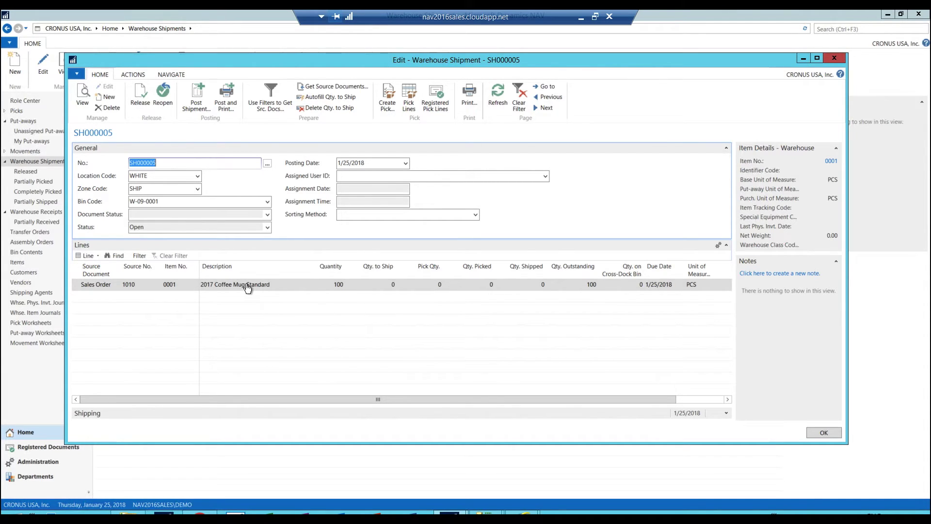
click(384, 99)
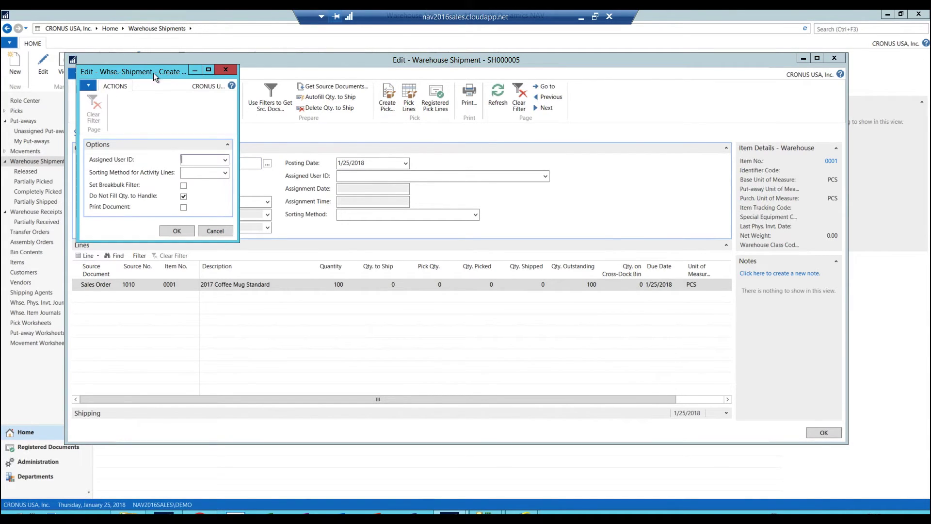
Step: Create pick PI000003 with the default options and dismiss the confirmation
drag(153, 73, 324, 94)
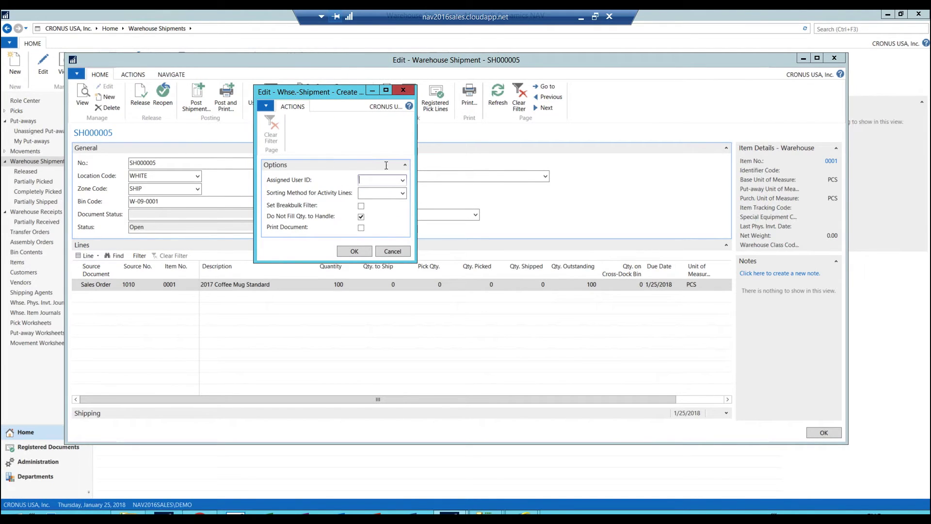
click(354, 251)
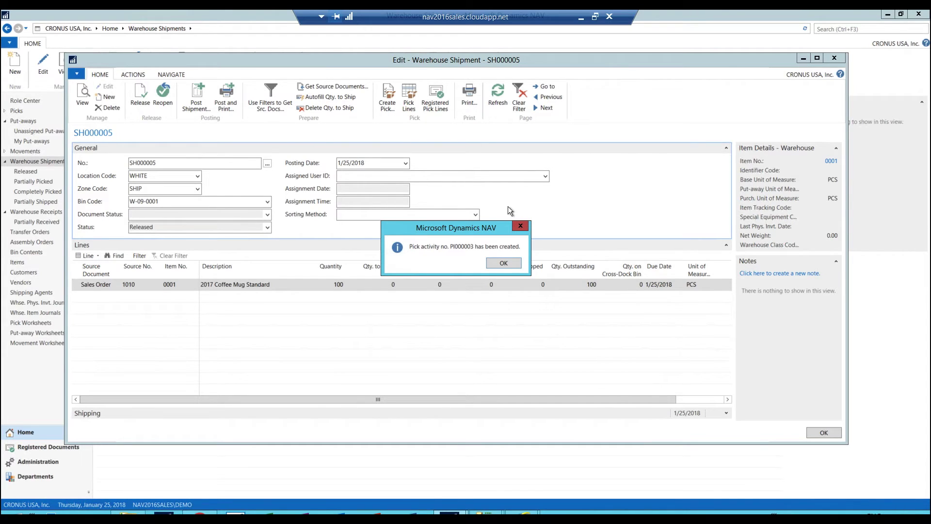
click(503, 262)
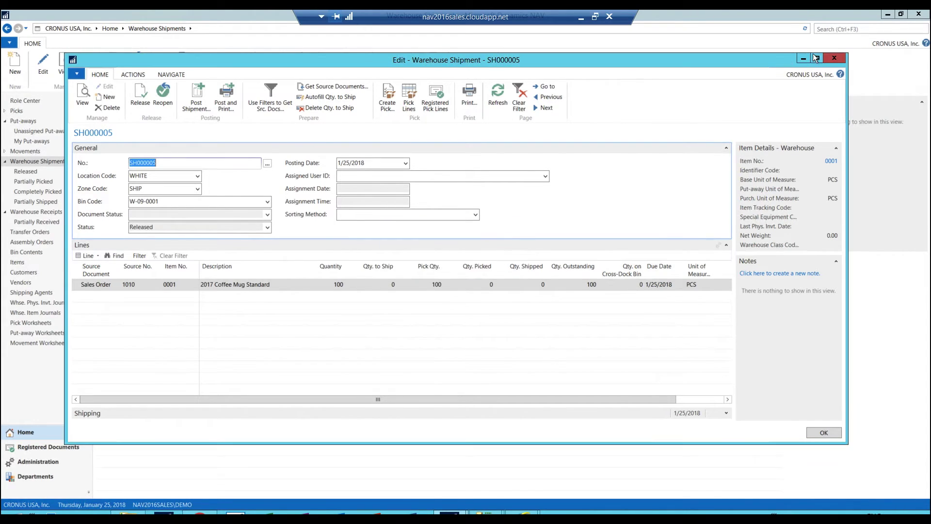
Step: Close the shipment card, then open pick PI000003 from the Role Center's Unassigned Picks list
click(834, 58)
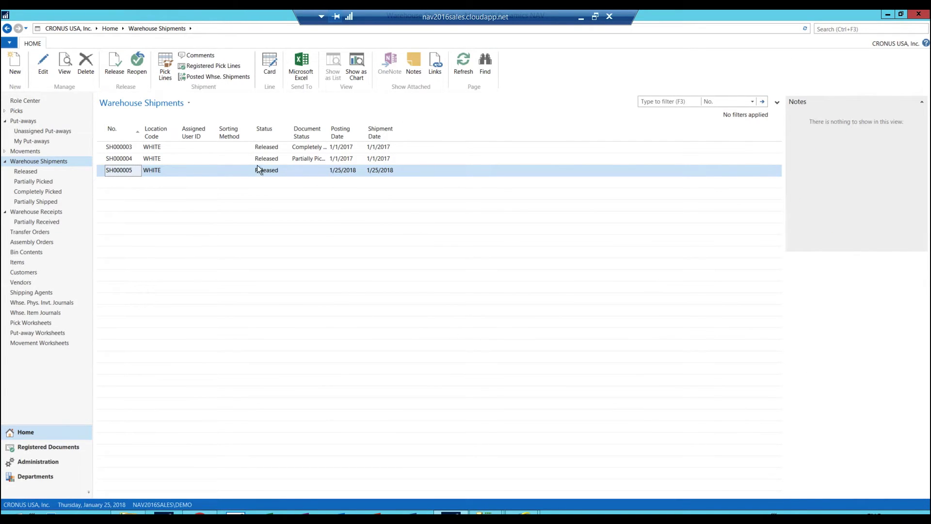
double_click(328, 125)
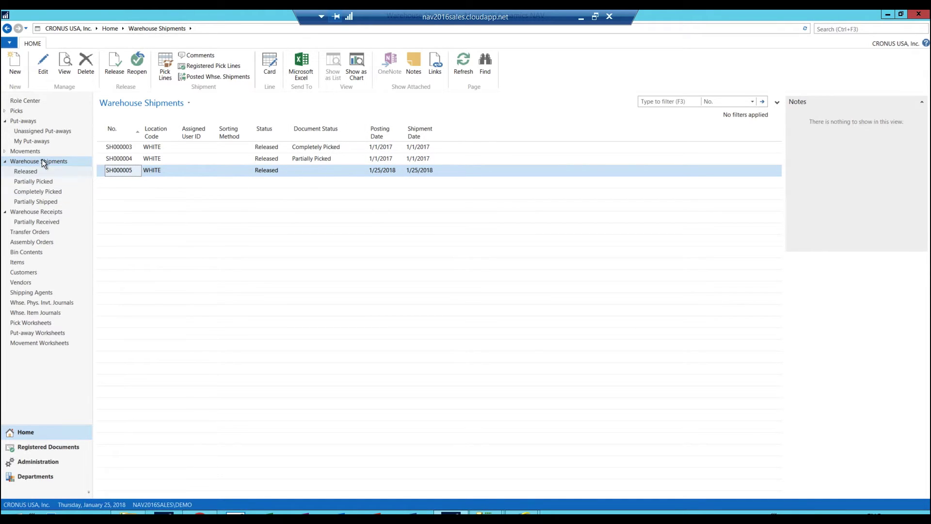
click(11, 111)
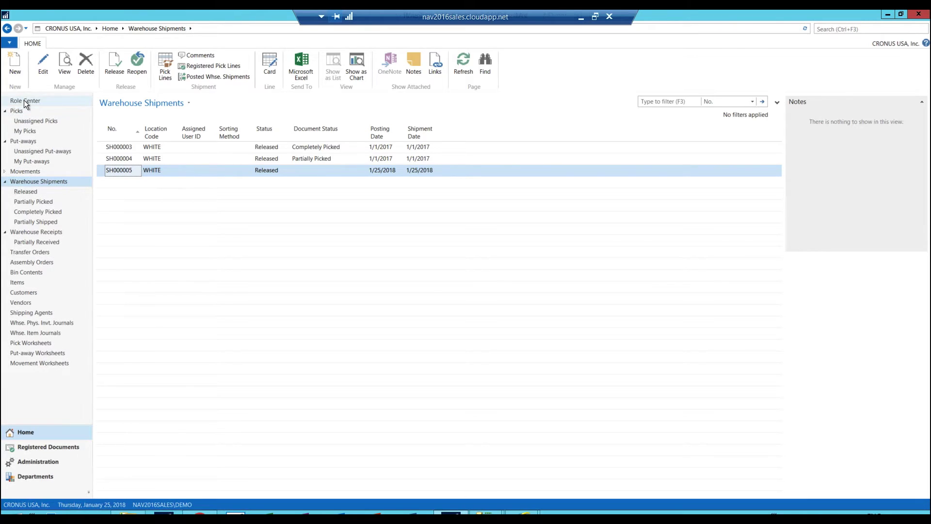
click(24, 100)
mouse_move(131, 182)
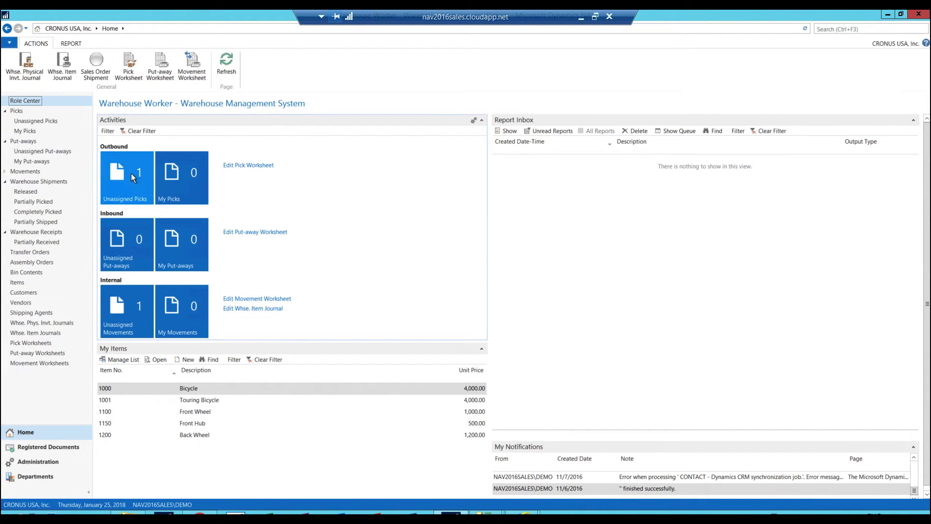
click(129, 173)
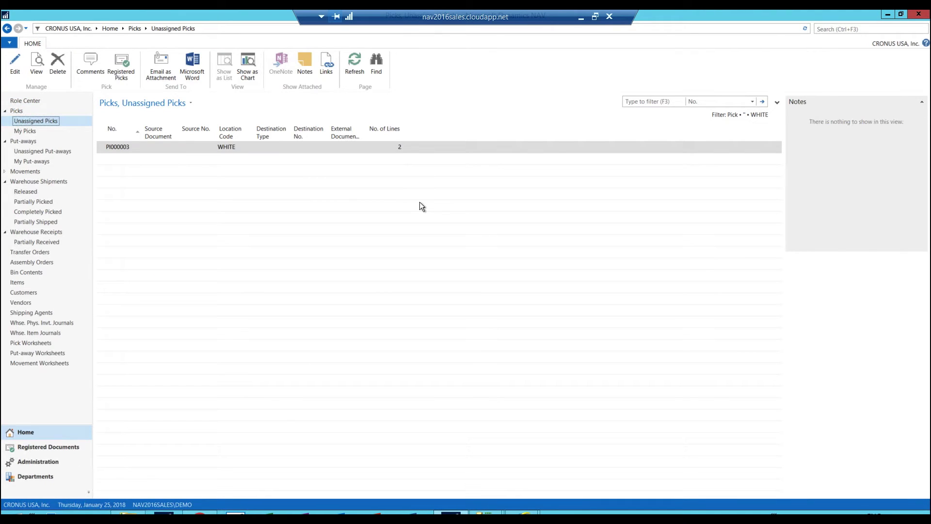
double_click(115, 147)
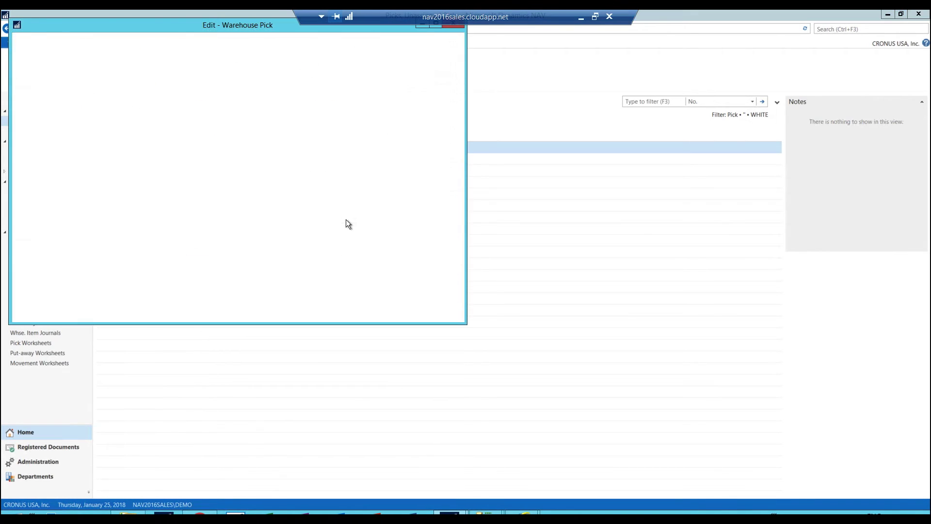
Step: Enlarge the PI000003 pick card and look up the Take line's bin contents in W-04-0010
drag(219, 25, 239, 36)
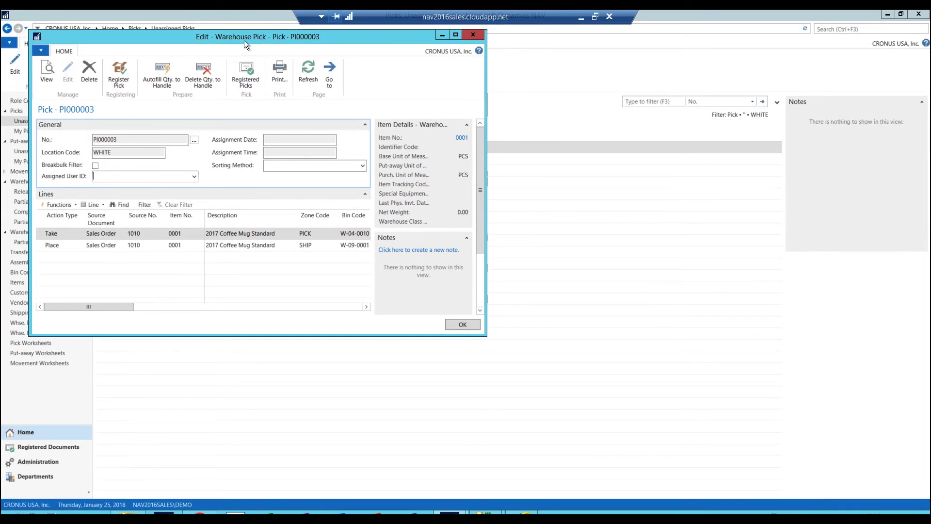
drag(487, 336, 831, 445)
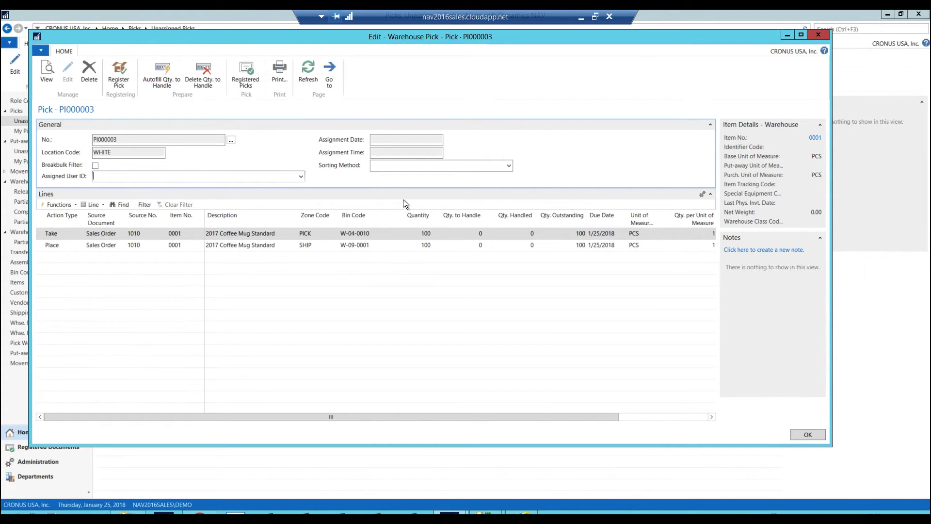
click(360, 233)
click(376, 234)
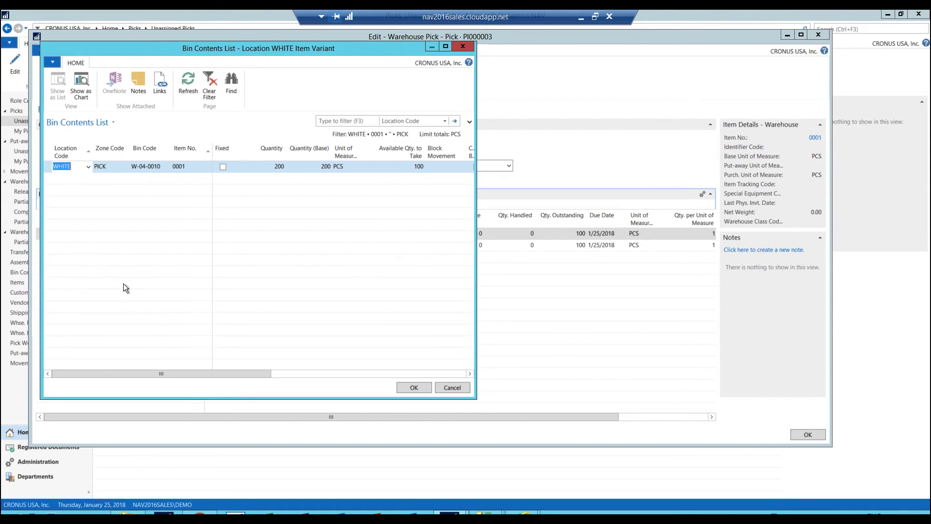
click(461, 48)
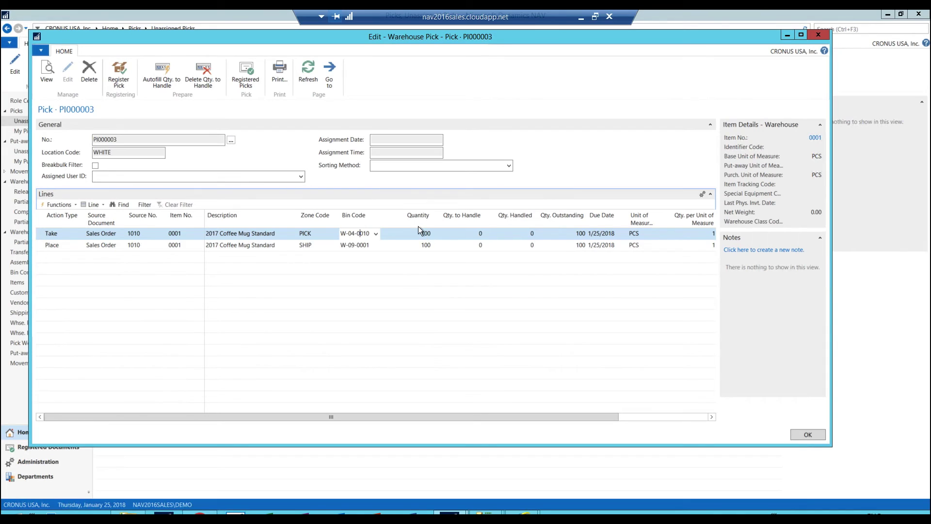
Step: Autofill quantity to handle (100) on both lines and register pick PI000003, confirming Yes
click(161, 72)
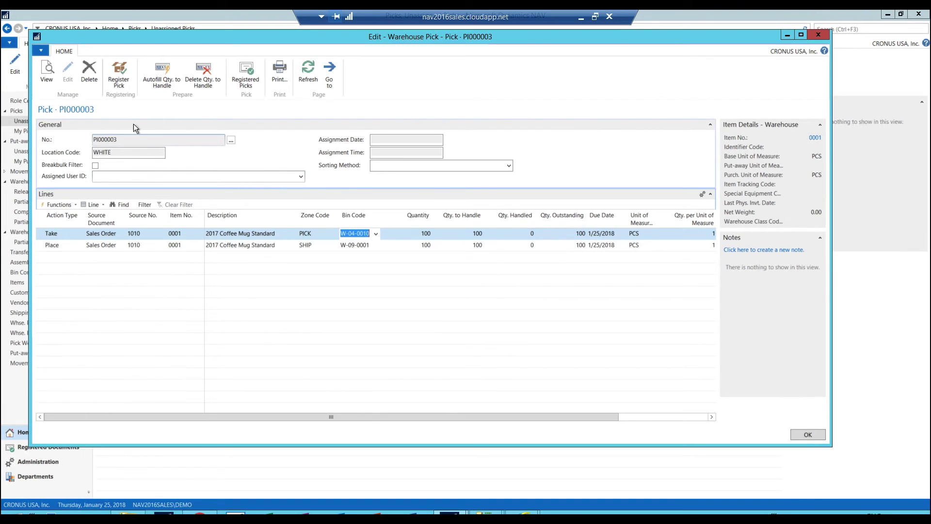
click(123, 78)
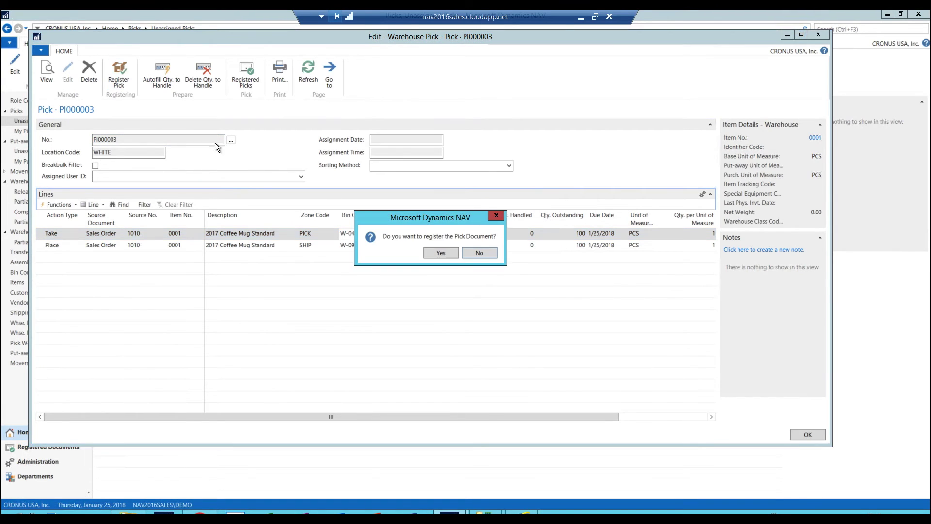
click(442, 251)
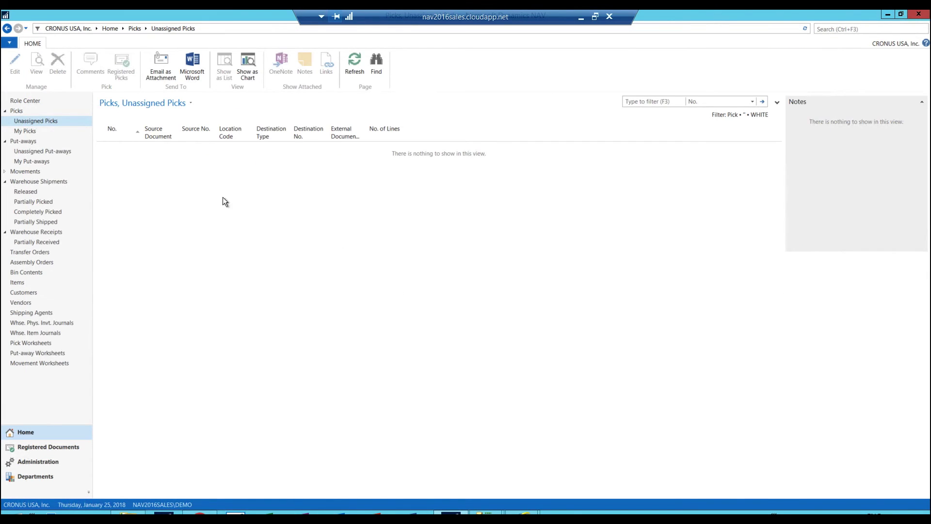
Step: Open the completely picked warehouse shipment SH000005 and bring up its posting prompt
click(30, 184)
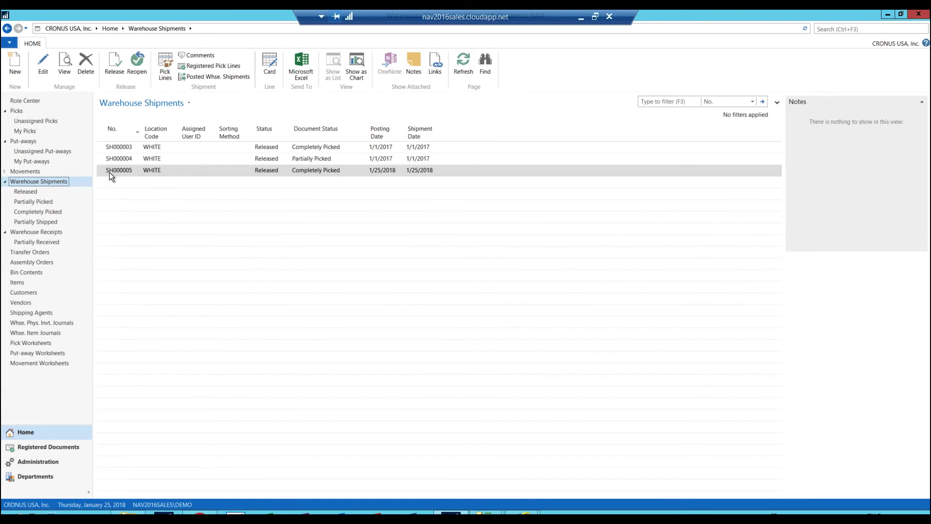
double_click(339, 171)
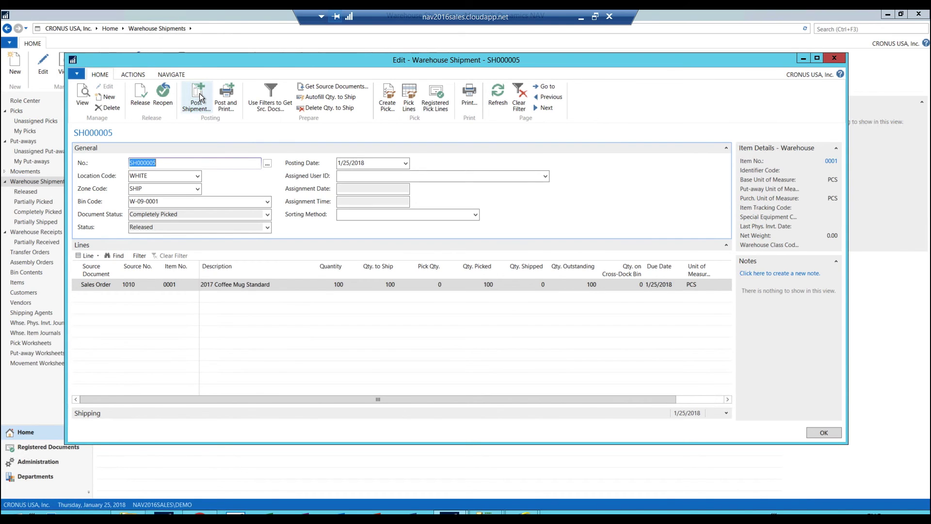
click(200, 97)
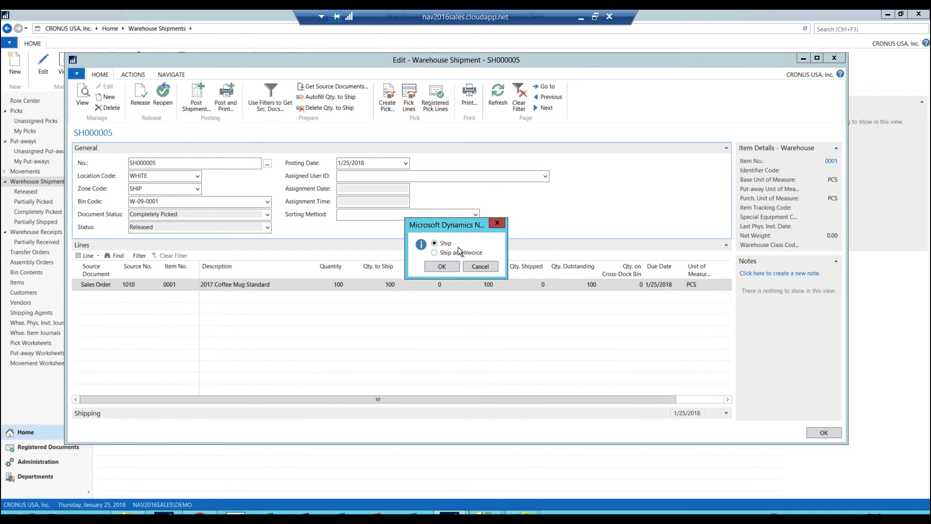
Step: Post shipment SH000005 as Ship only and acknowledge the posting message
click(438, 269)
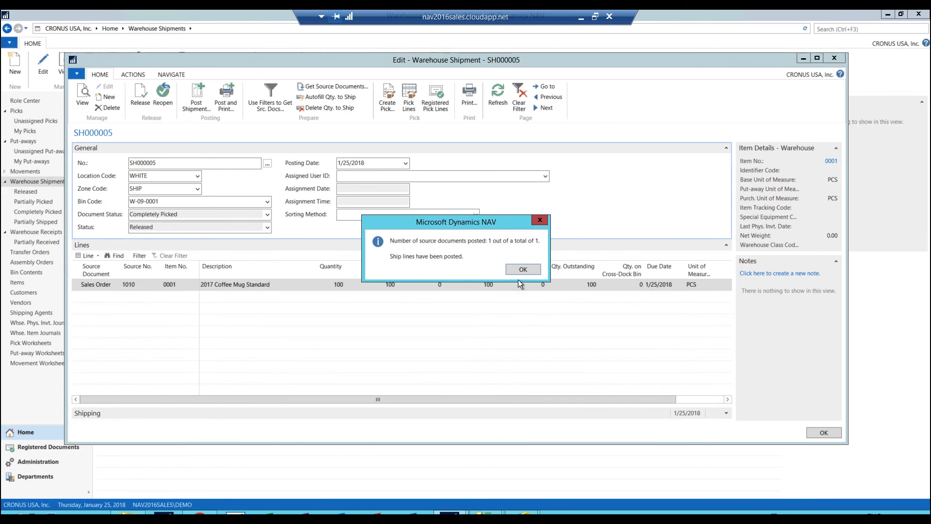
click(523, 269)
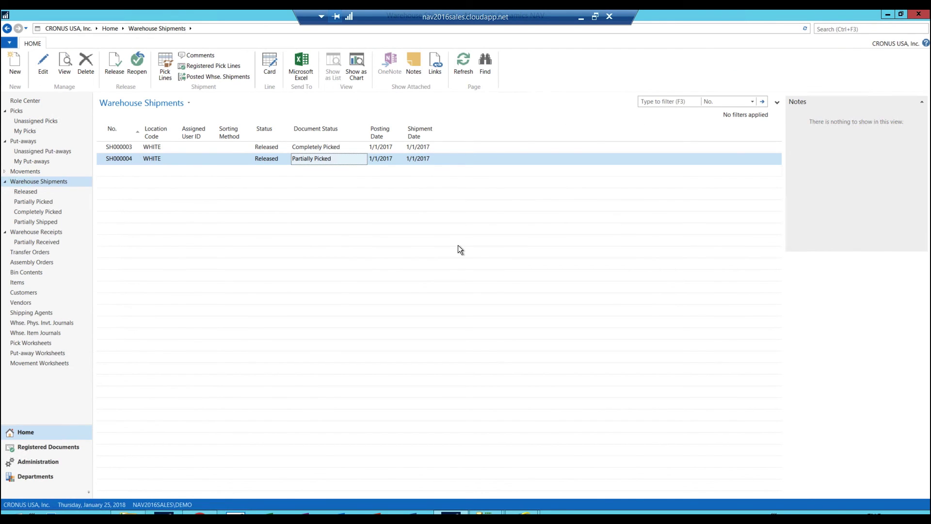
click(838, 29)
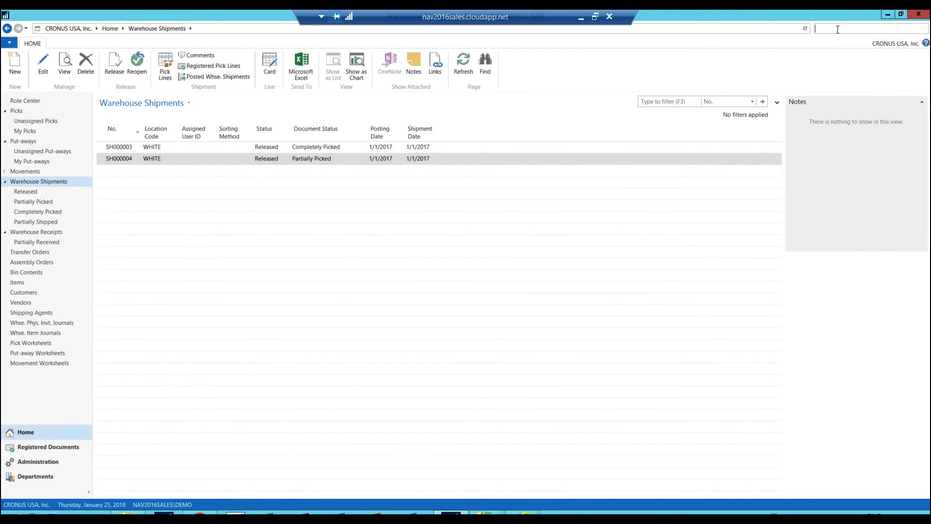
Step: Search for 'items' and open the Items list showing 2017 Coffee Mug Standard at 100
text(items)
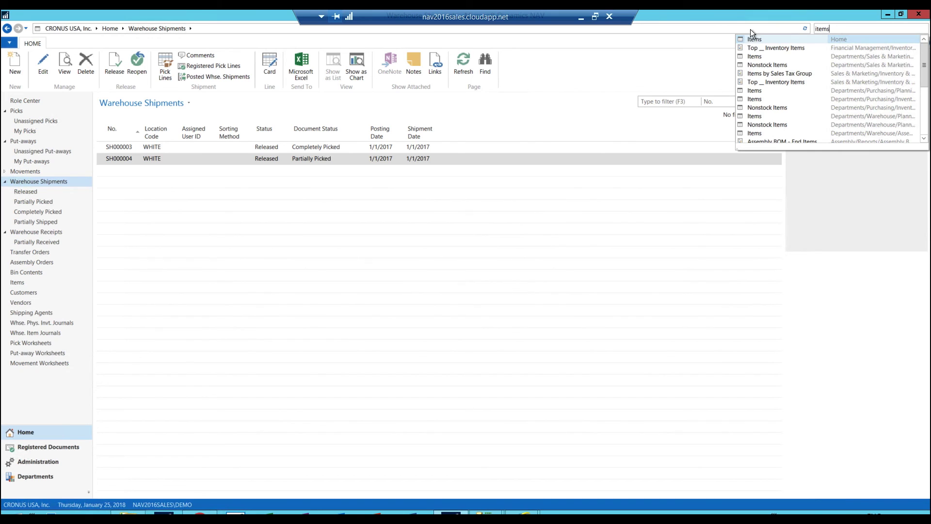
click(753, 39)
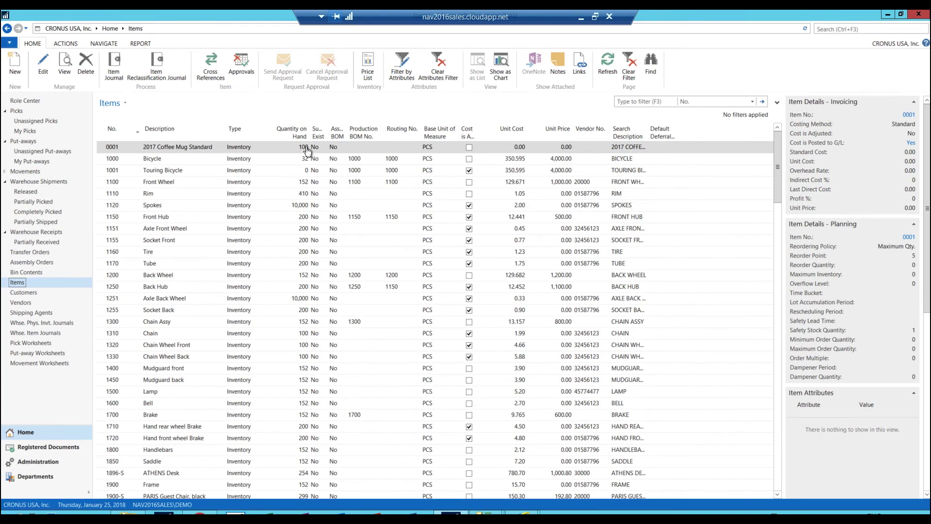
Step: Open item 0001's Bin Contents, showing 100 PCS left in bin W-04-0010
click(93, 43)
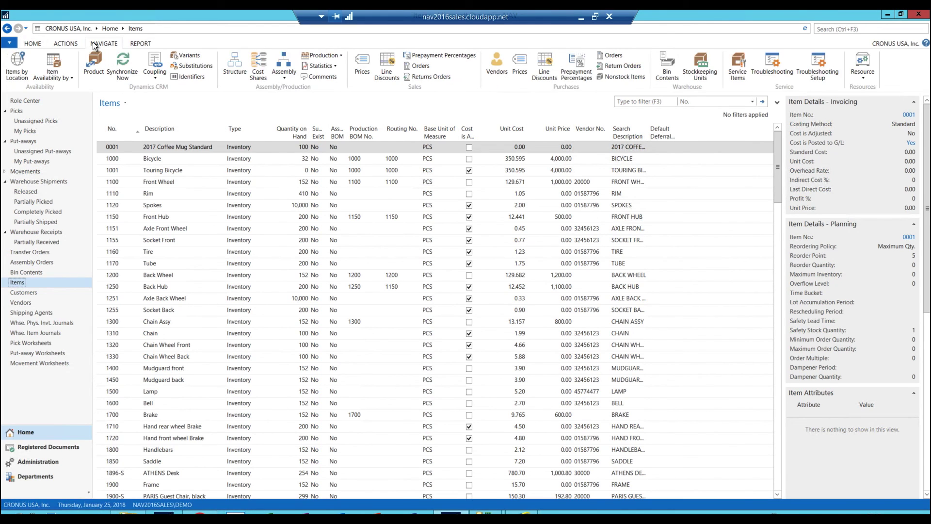
click(667, 71)
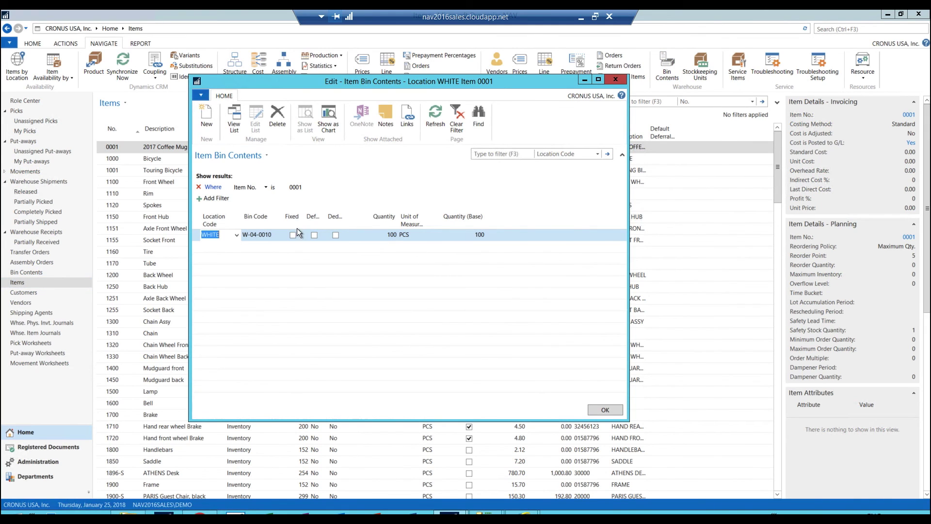